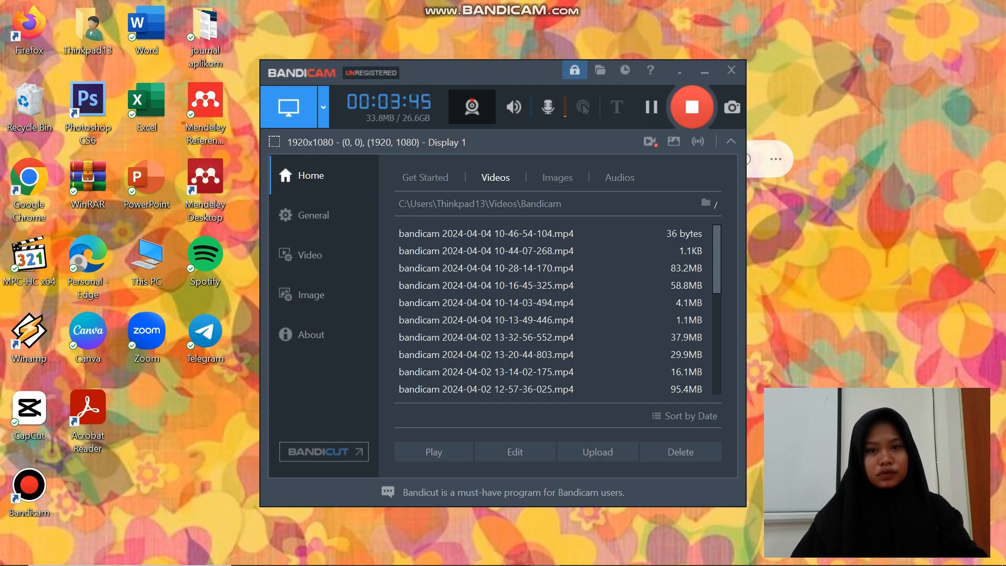
Switch to the SPSS Chart Editor to view the charts of monthly spending by gender
click(680, 70)
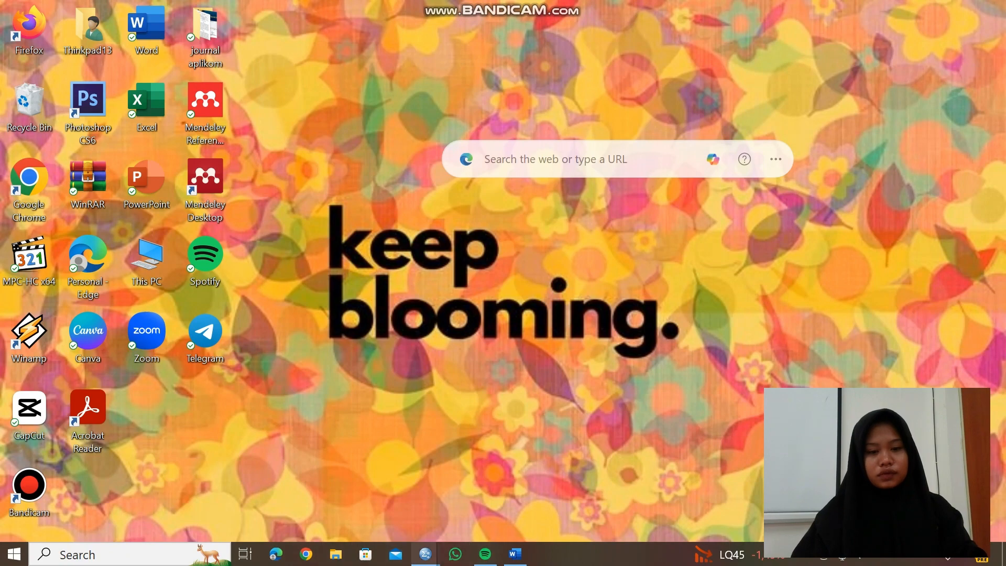
mouse_move(425, 553)
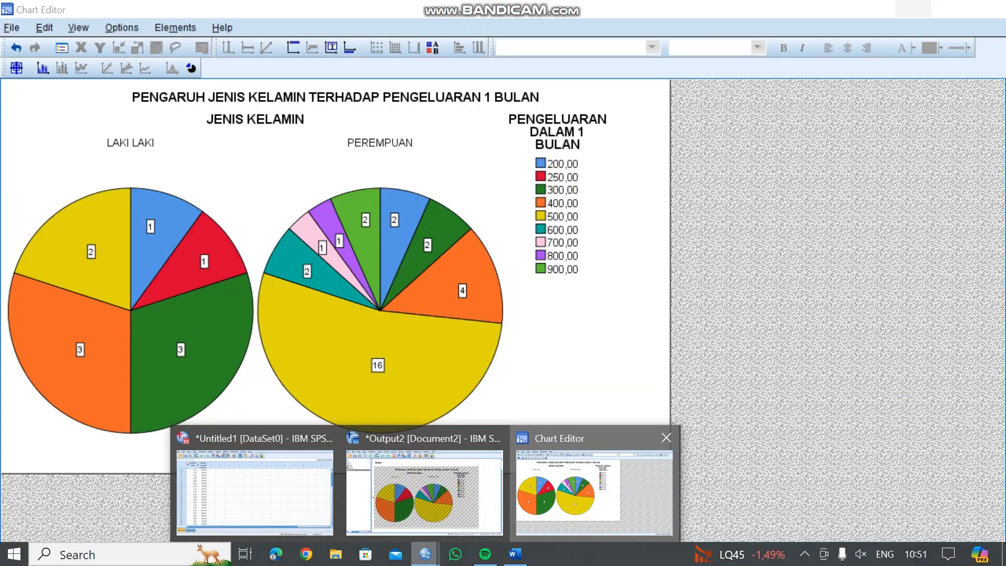
click(594, 493)
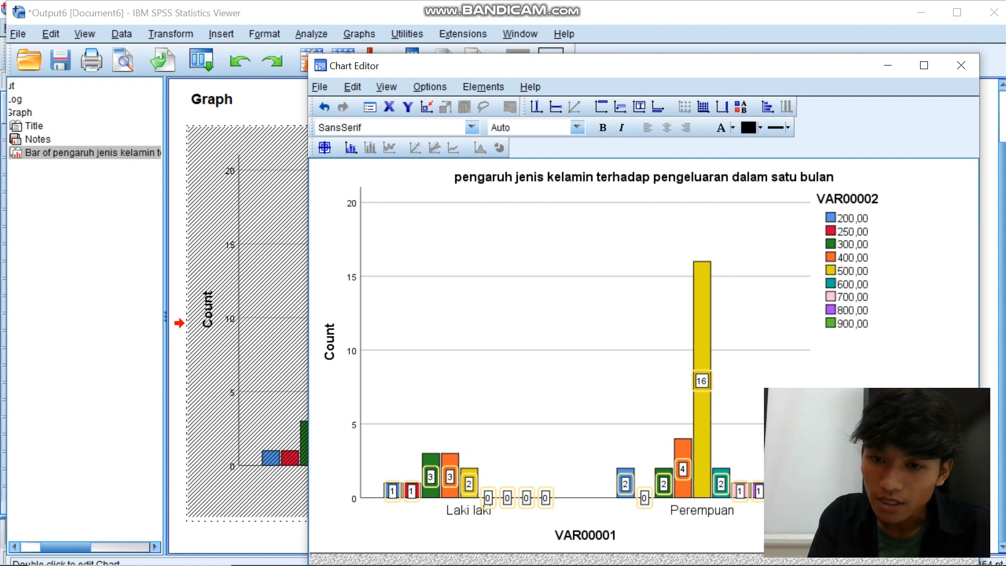
click(576, 314)
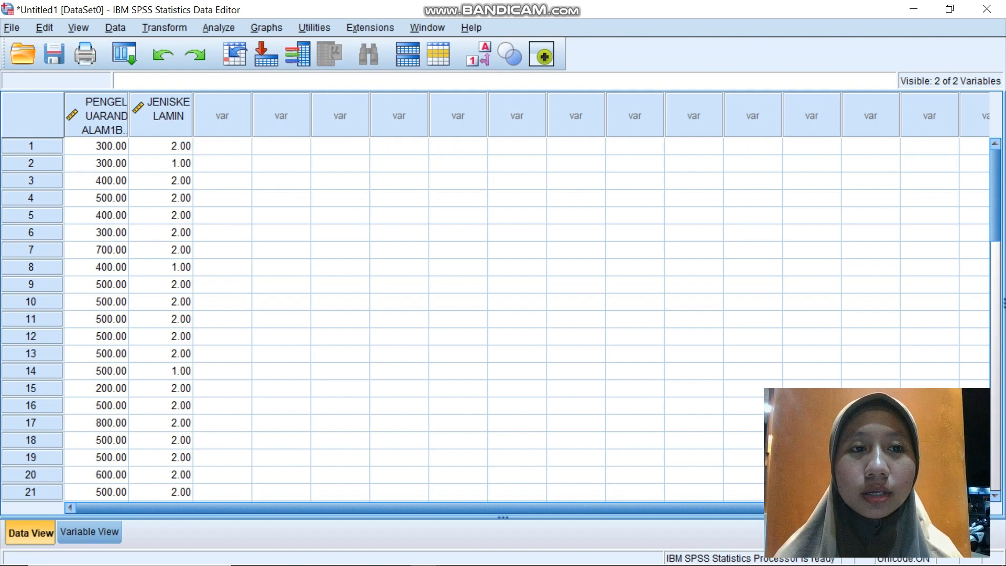
Start a Frequencies analysis from the descriptive statistics and add JENIS KELAMIN as its variable
key(alt+a)
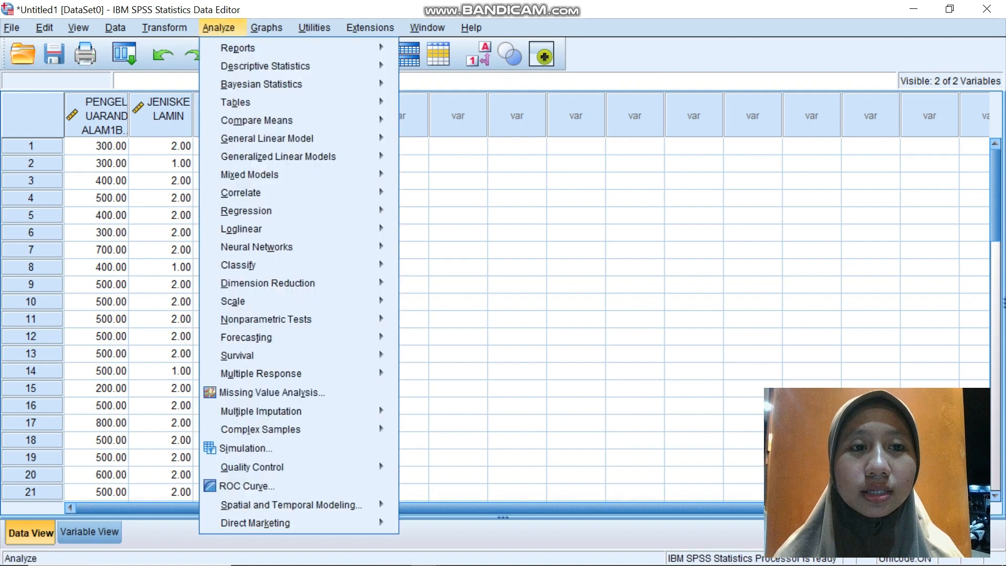
key(Down)
key(Down)
key(Right)
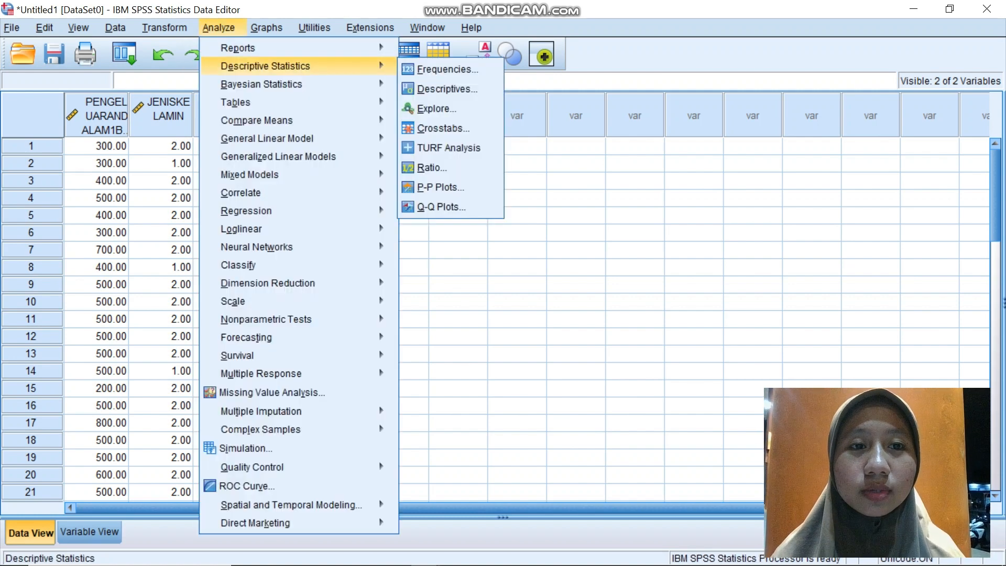
key(Right)
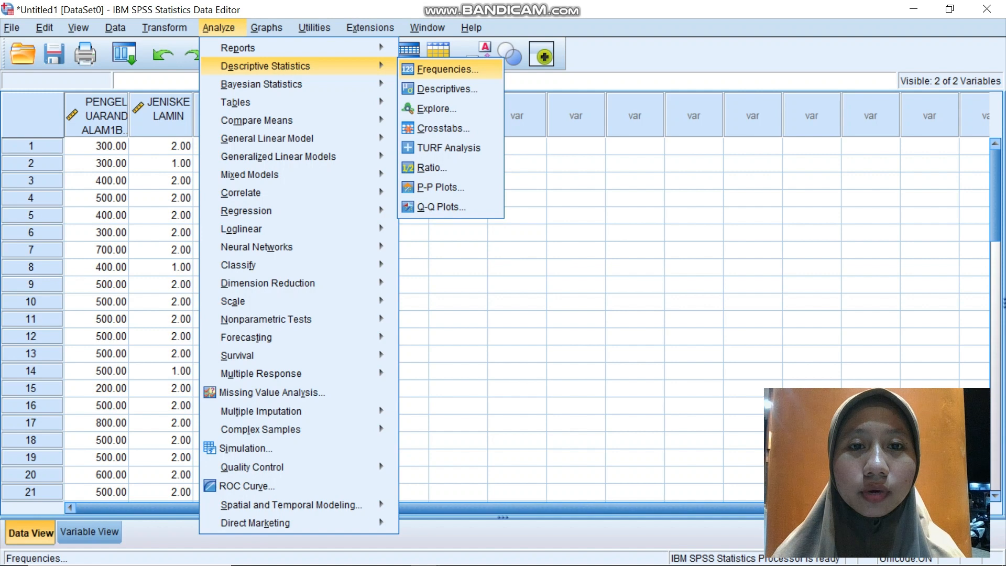
key(Return)
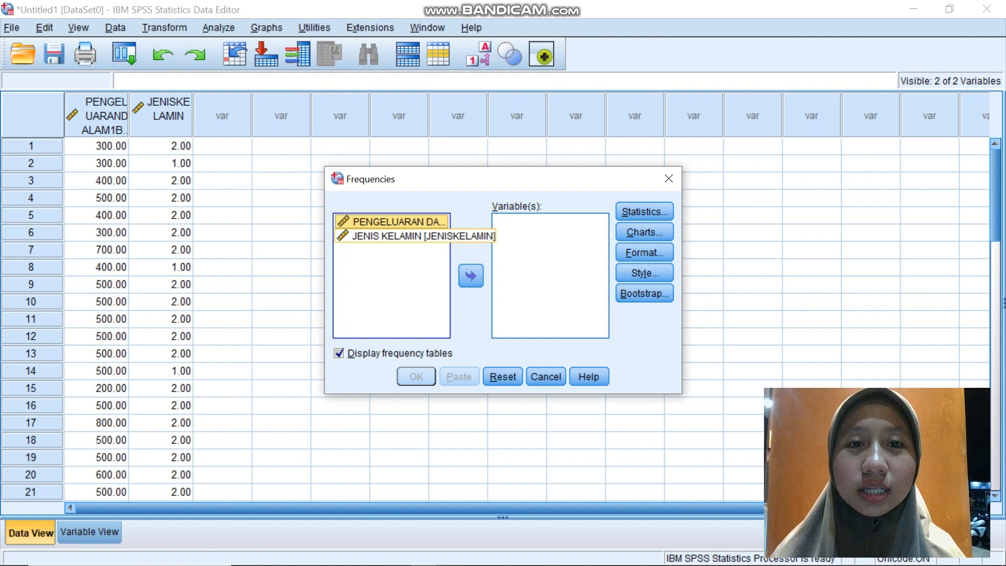
click(393, 236)
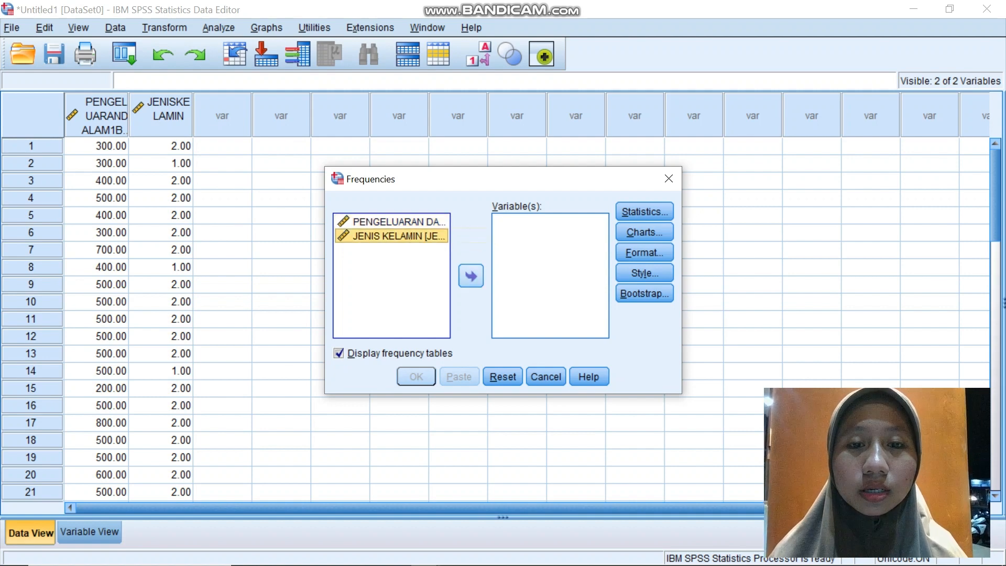
click(471, 276)
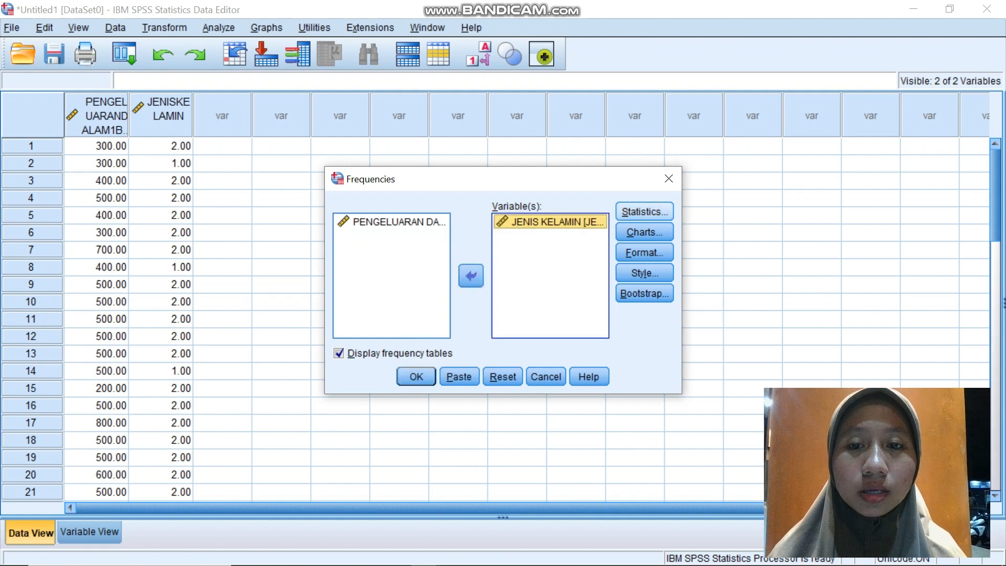
Include the mean, median, mode and sum in the statistics for JENIS KELAMIN
click(644, 212)
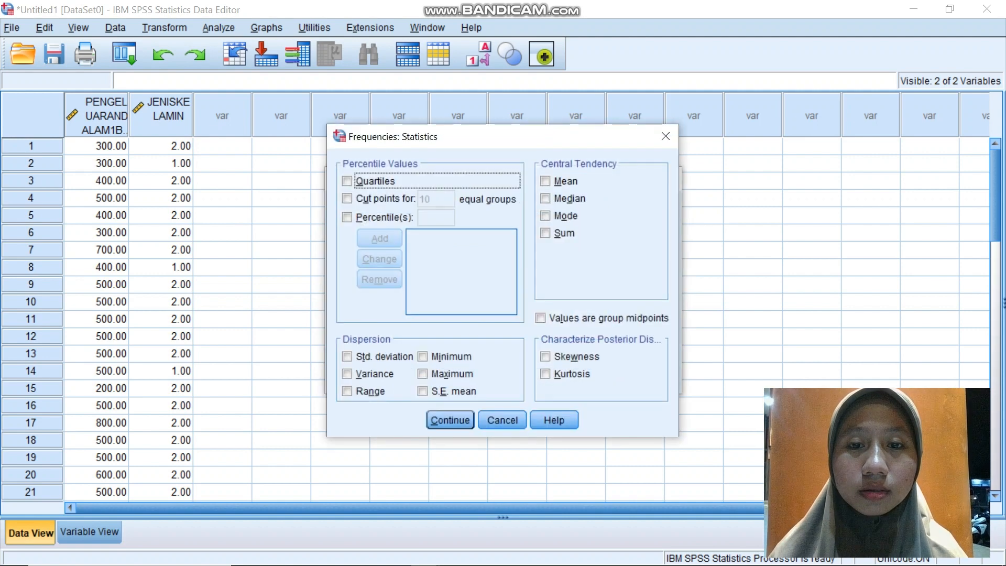
click(544, 181)
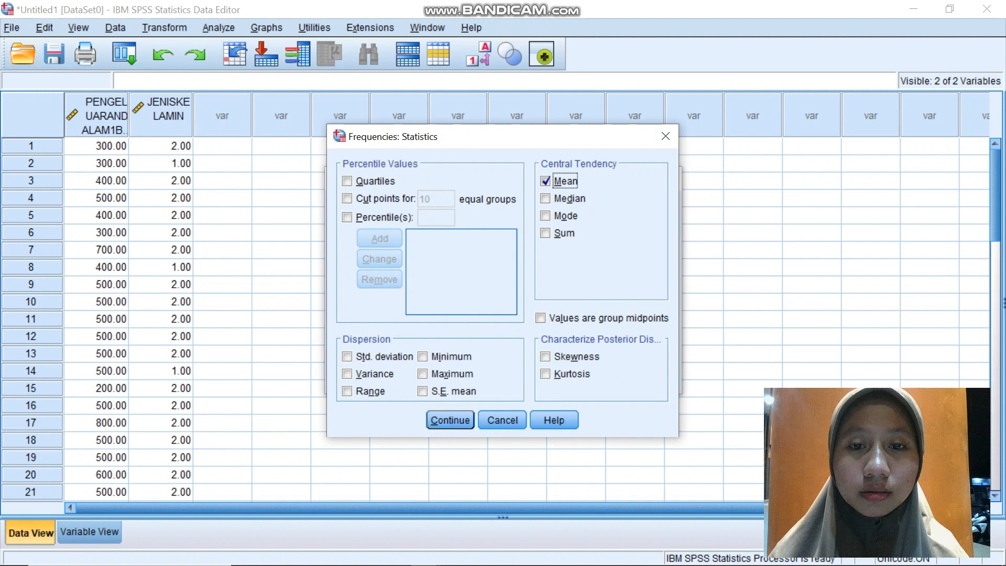
click(545, 198)
click(545, 215)
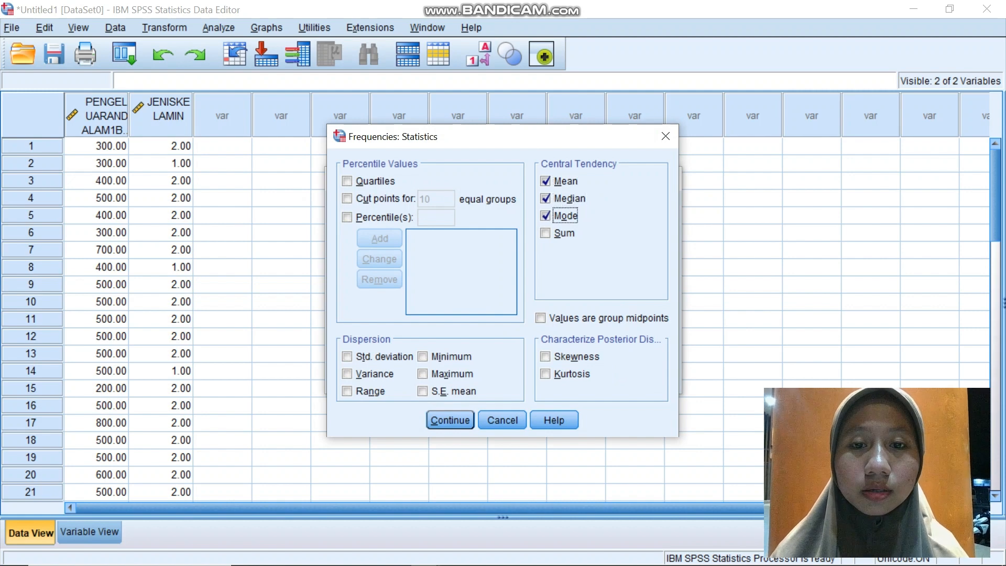
click(545, 232)
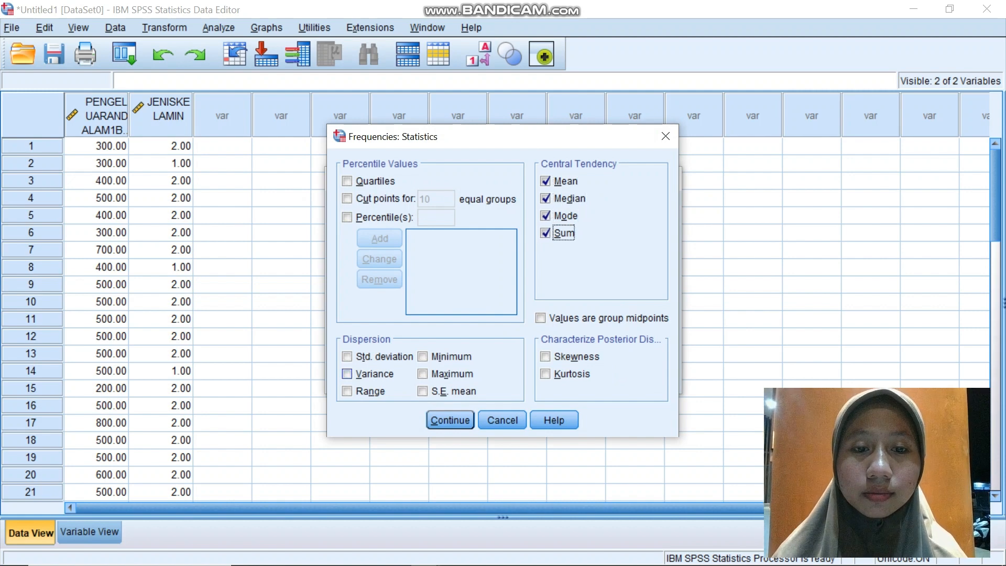
Add standard deviation, variance, minimum, maximum and S.E. mean to the statistics, and run the Frequencies analysis
click(346, 356)
click(346, 373)
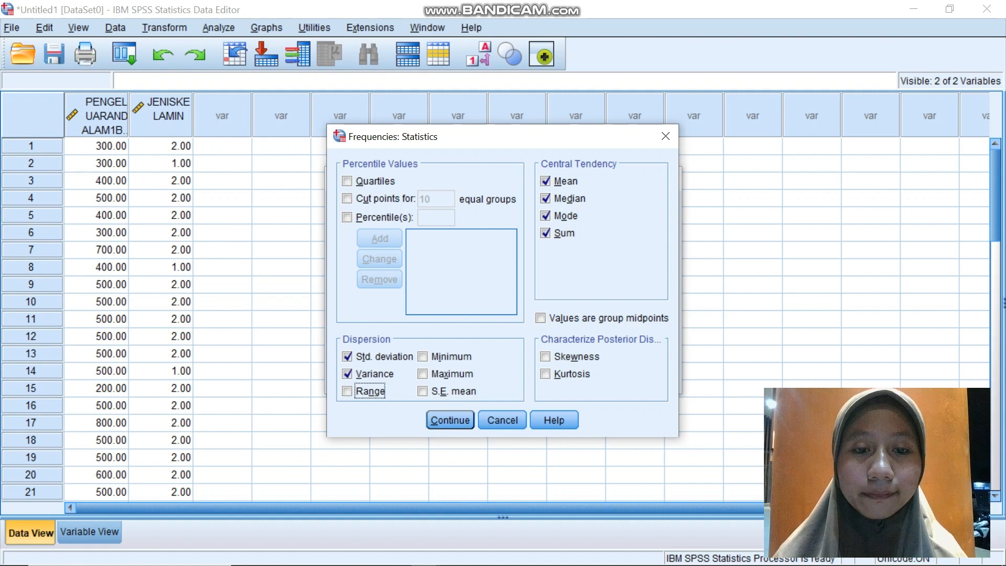
click(423, 356)
click(422, 374)
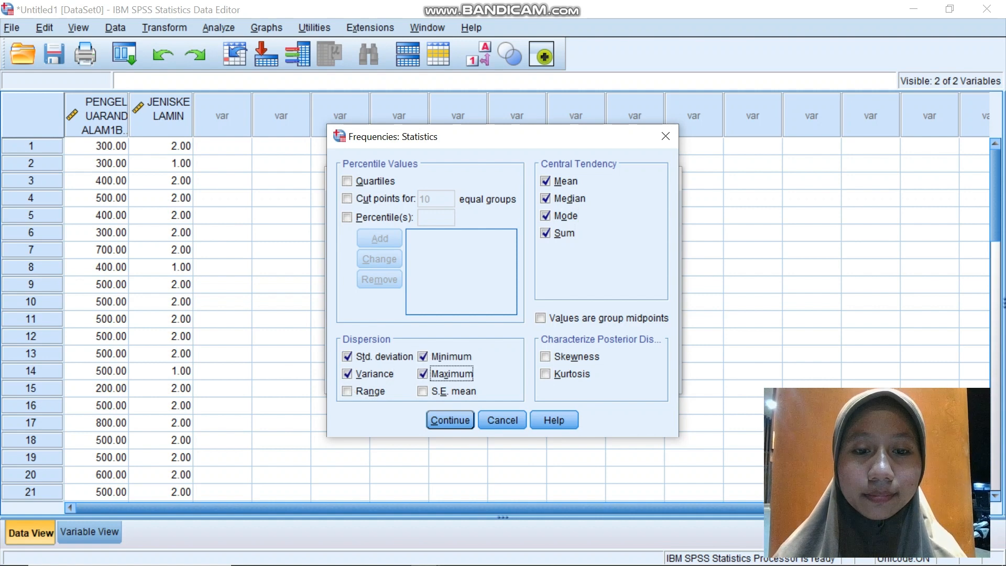
click(422, 390)
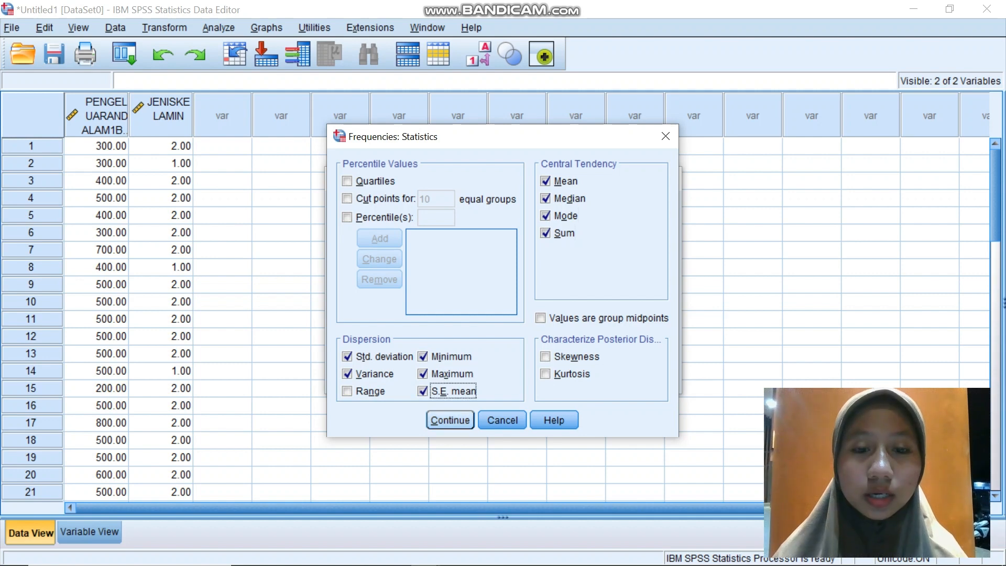
click(450, 419)
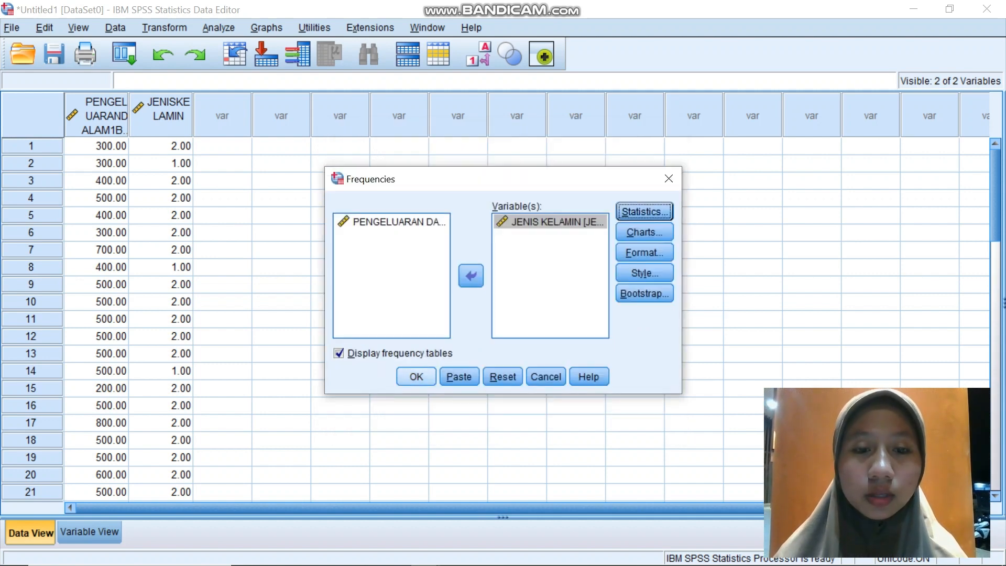
click(416, 376)
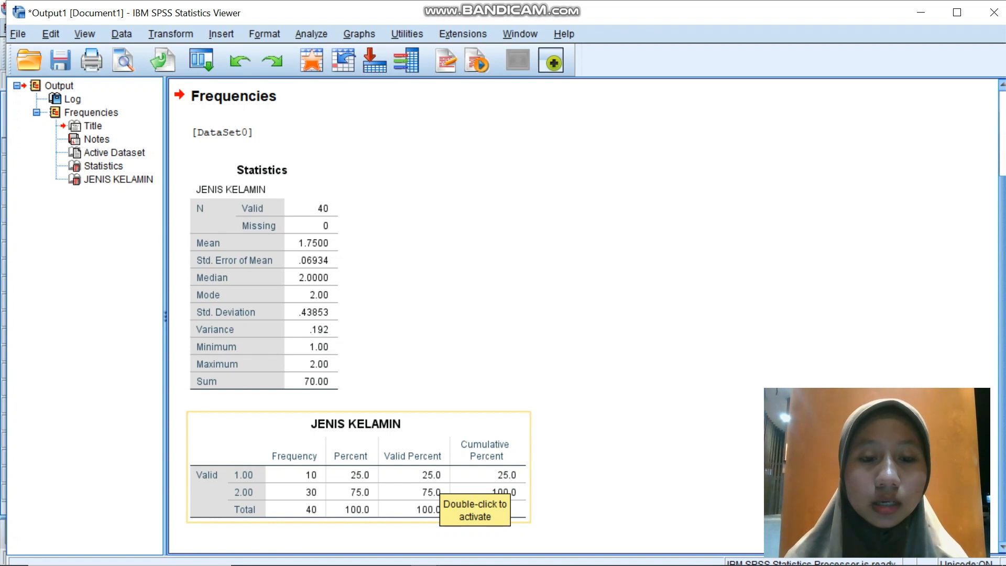
key(Escape)
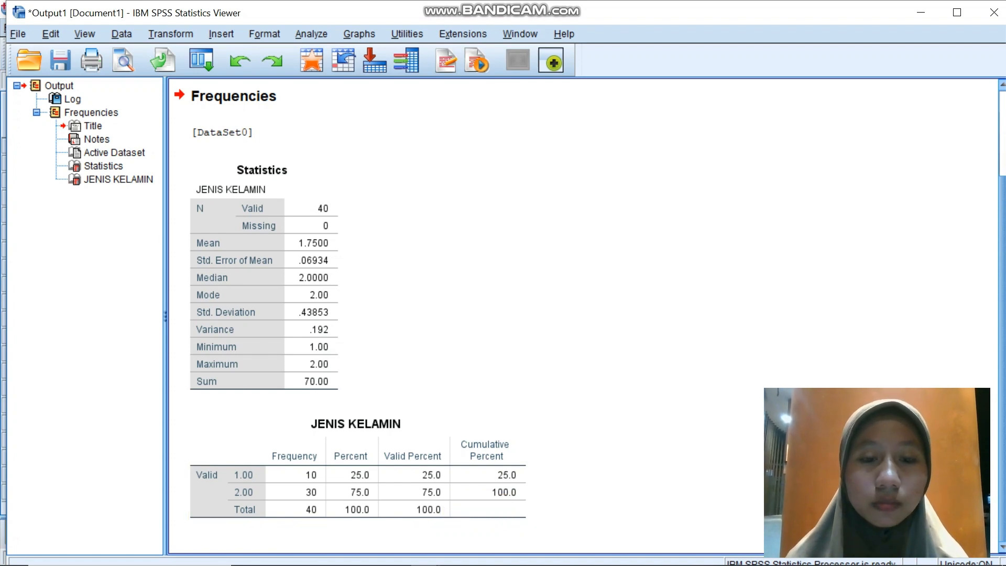
click(356, 466)
key(Escape)
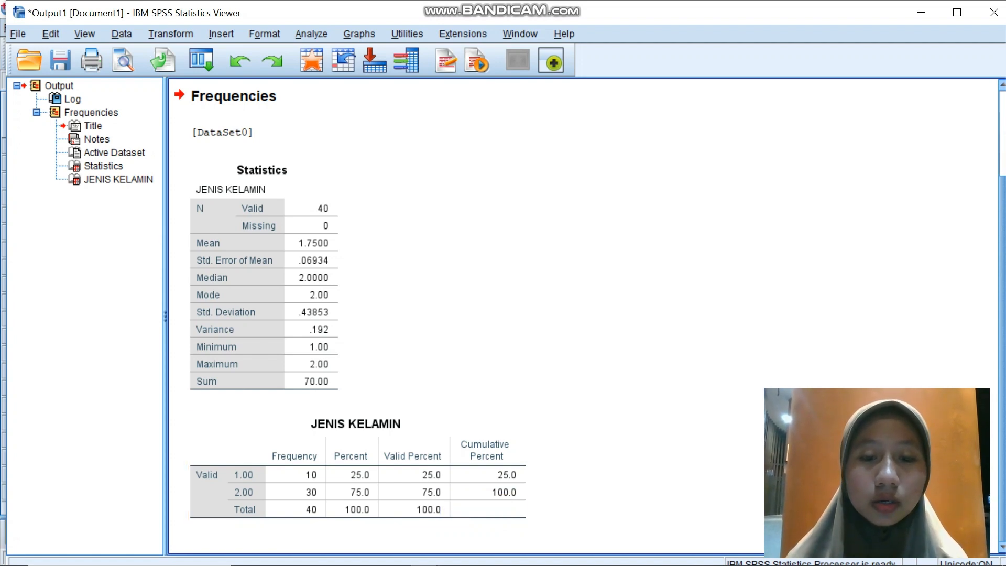
click(356, 466)
key(Escape)
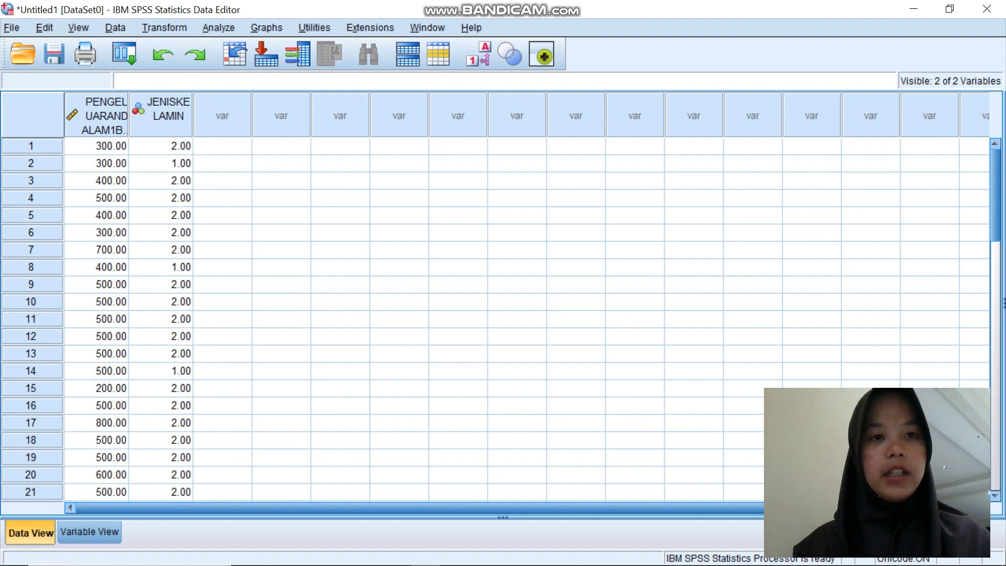
Start another Frequencies analysis with PENGELUARAN DALAM 1 BULAN as its only variable
key(alt+a)
key(Down)
key(Down)
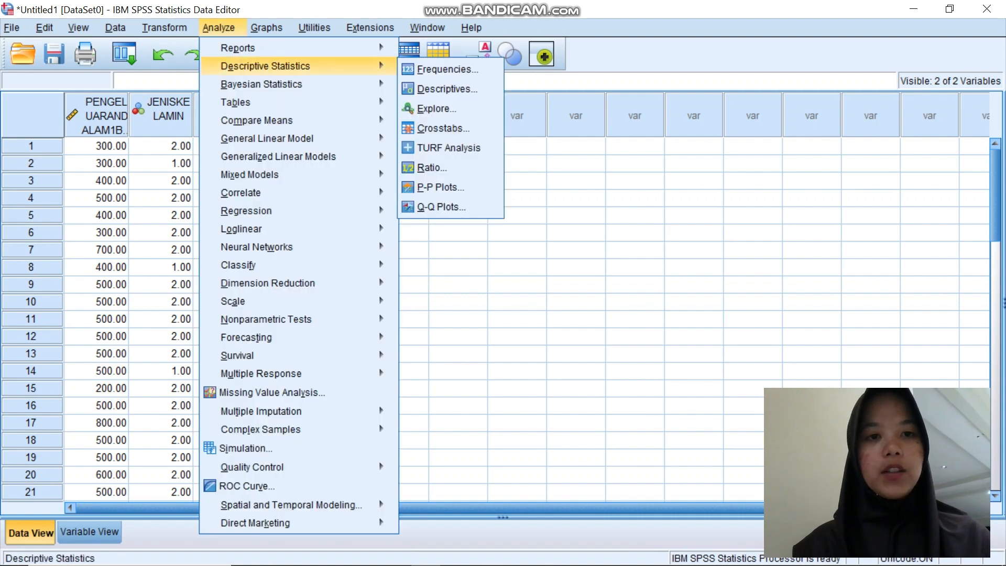
key(Up)
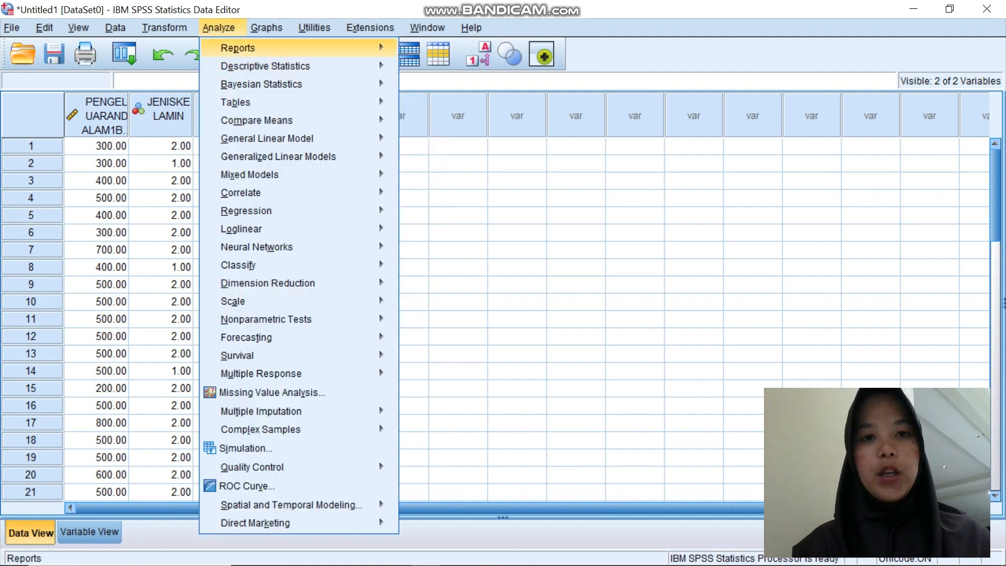
key(Down)
key(Down)
key(Up)
key(Right)
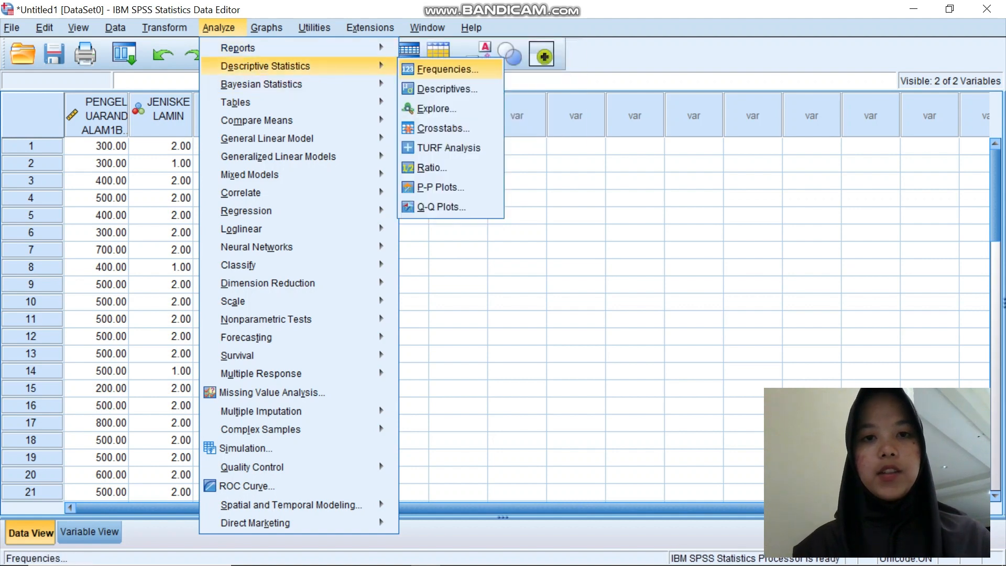
key(Return)
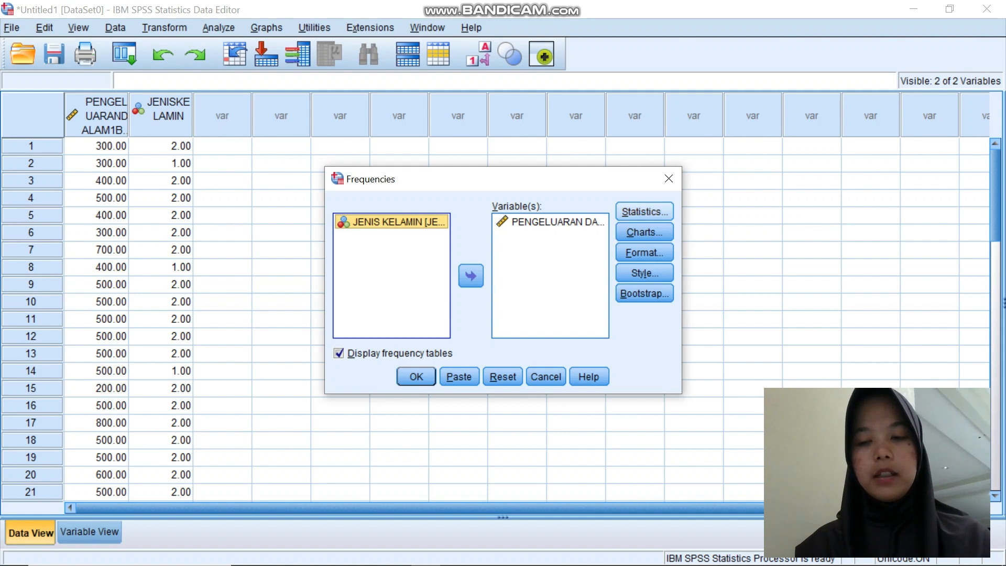
Include mean, median, mode, sum and all six dispersion statistics for the spending variable, and run the analysis
key(alt+s)
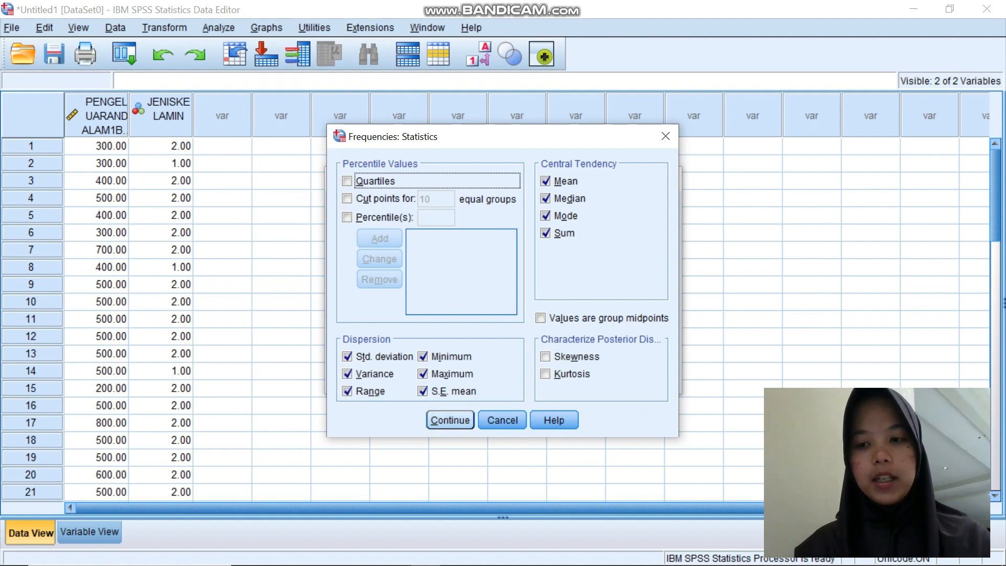
key(Return)
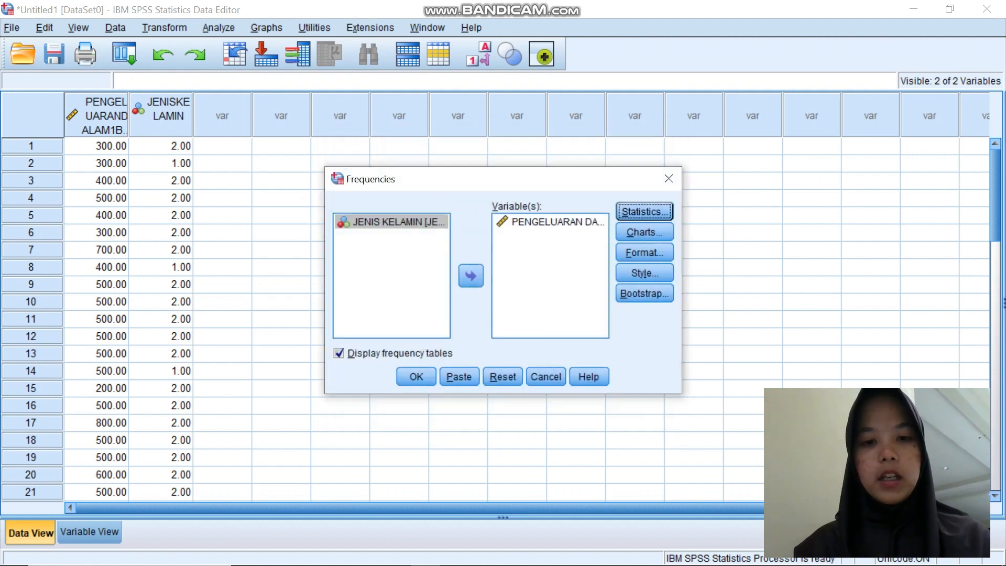
click(416, 376)
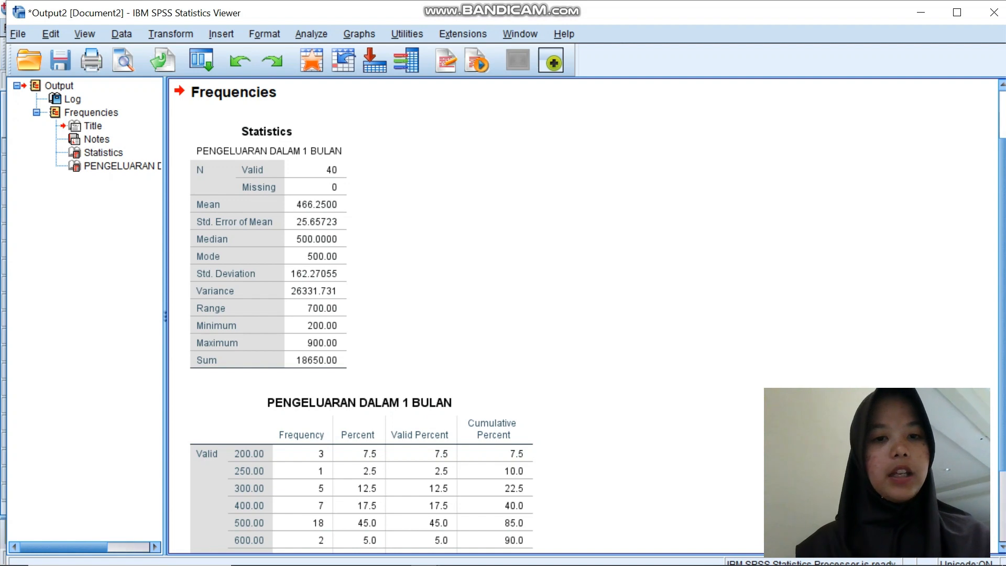
Examine the Statistics table and the frequency table for PENGELUARAN DALAM 1 BULAN in the output
scroll(581, 315, down, 3)
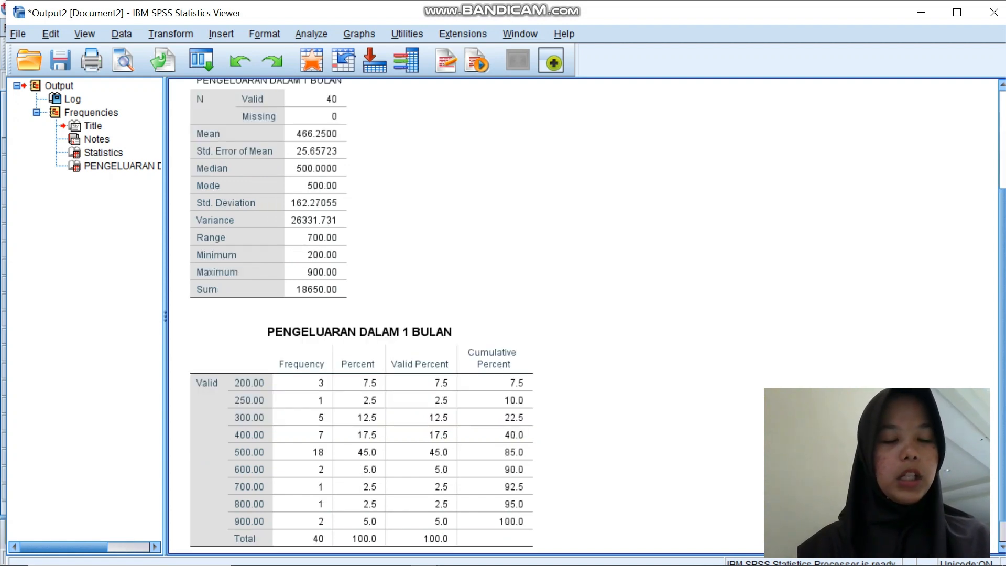
click(267, 189)
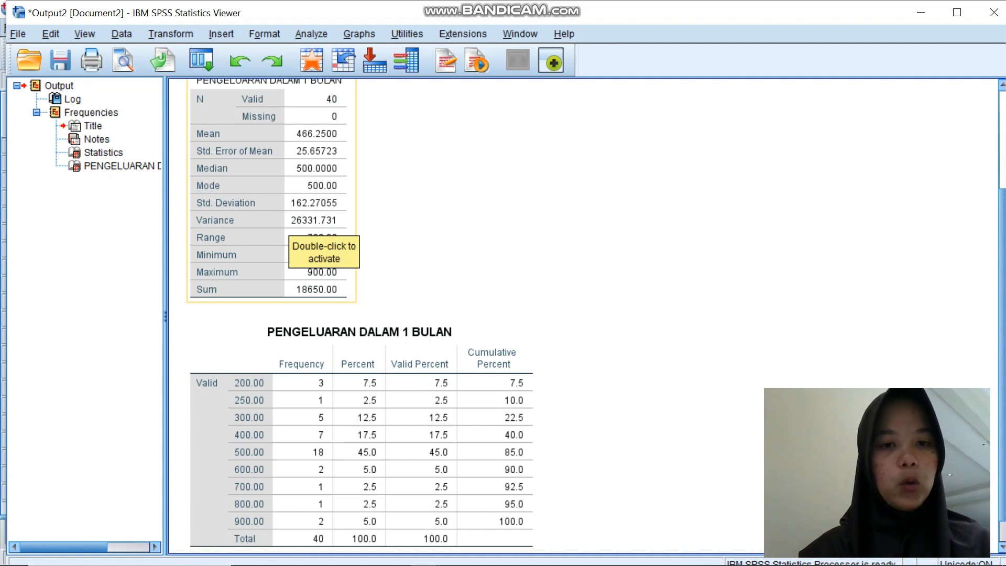
click(293, 233)
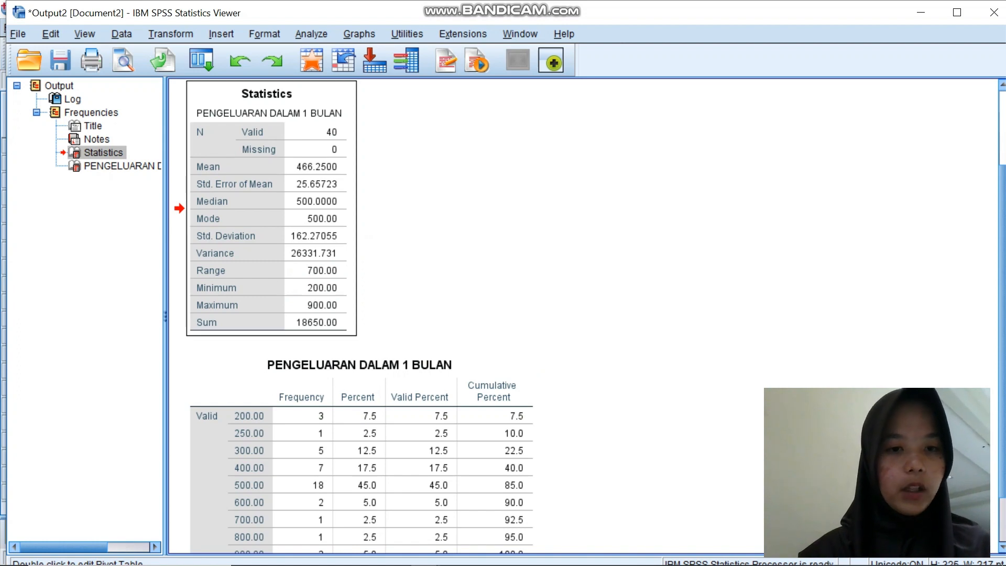
scroll(583, 315, down, 3)
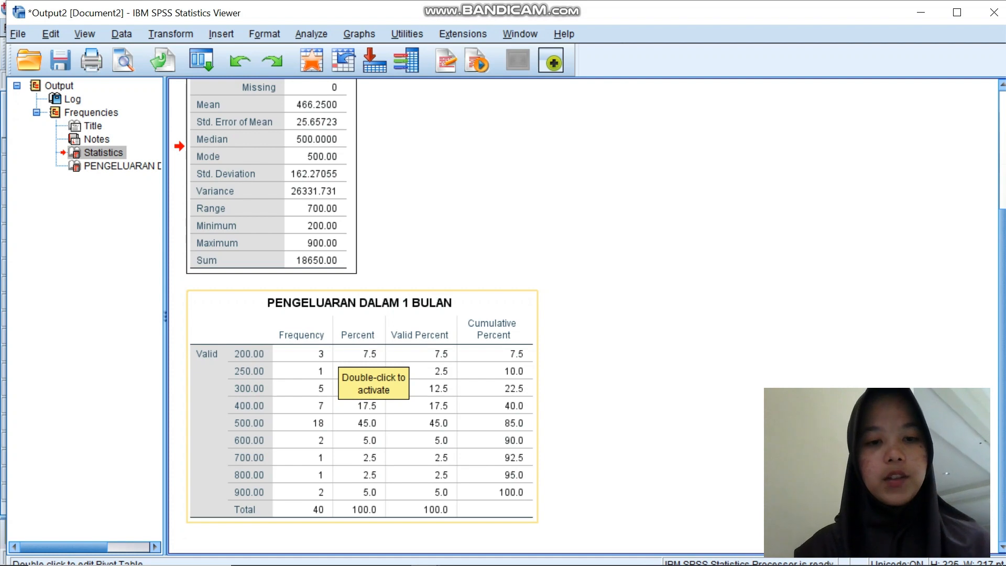
click(340, 360)
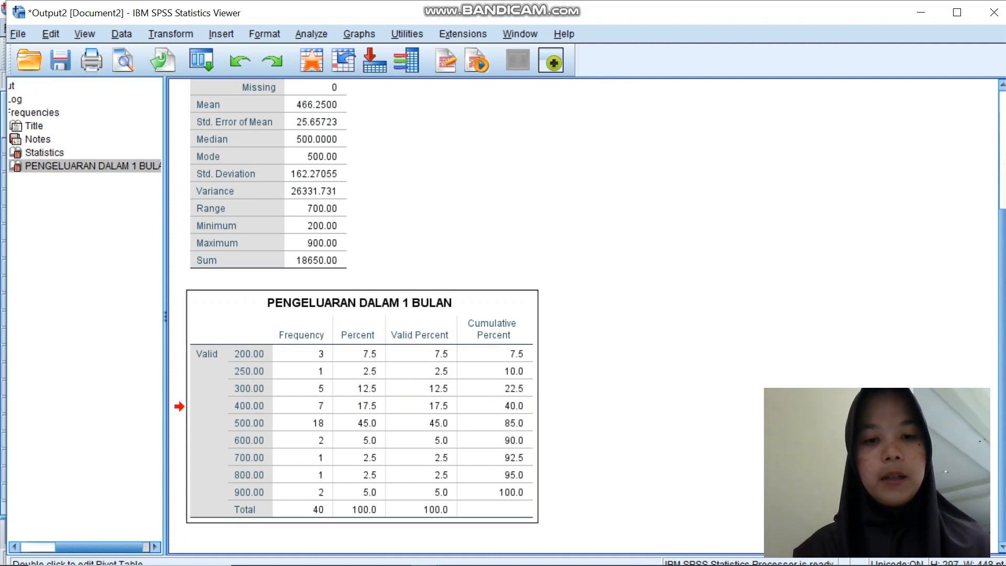